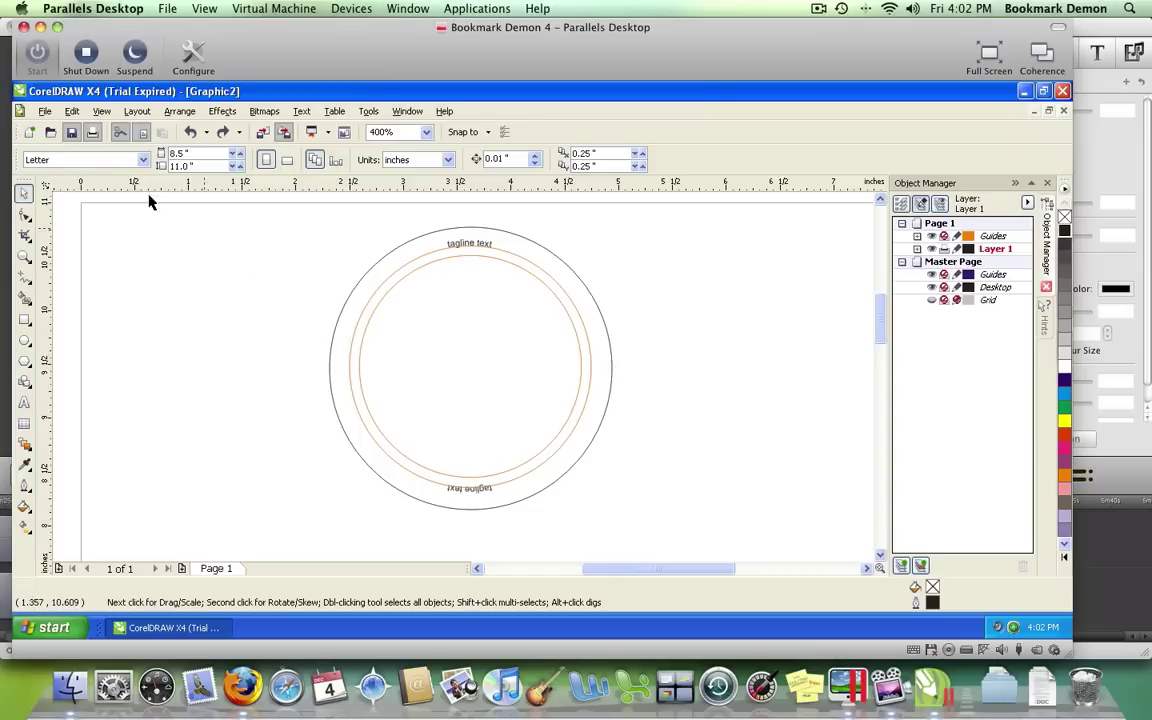
Import football-player.jpg and place it at the page's top left beside the circle
left_click(45, 112)
left_click(143, 316)
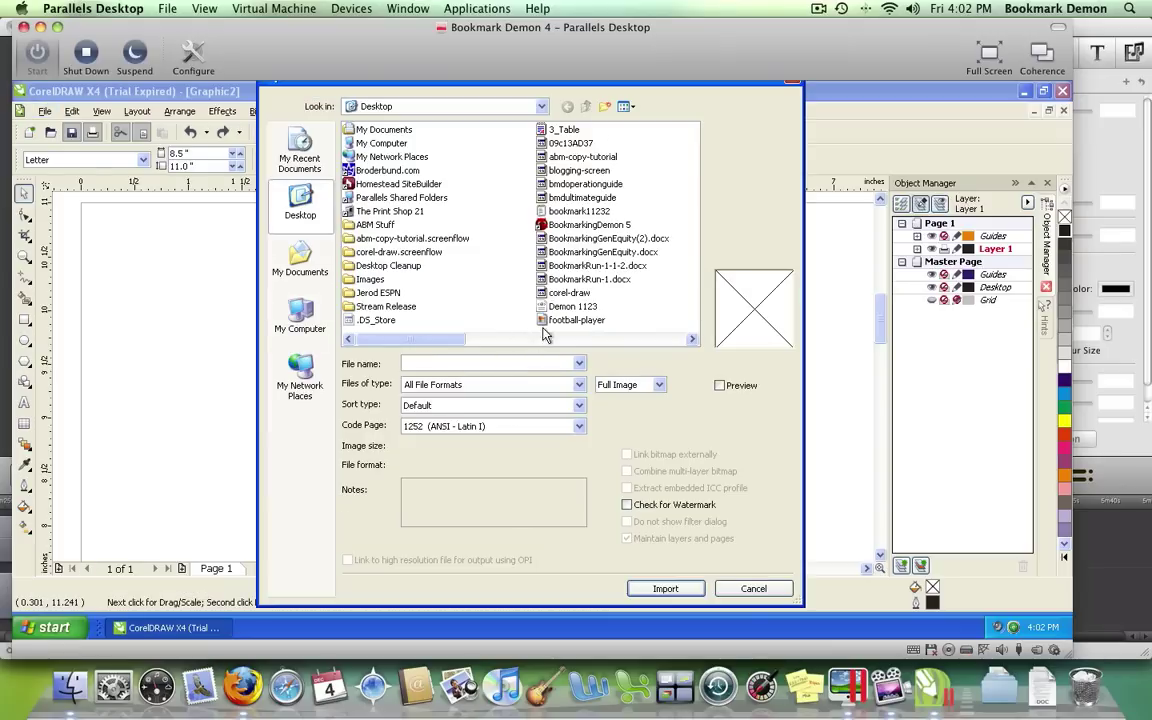
left_click(570, 320)
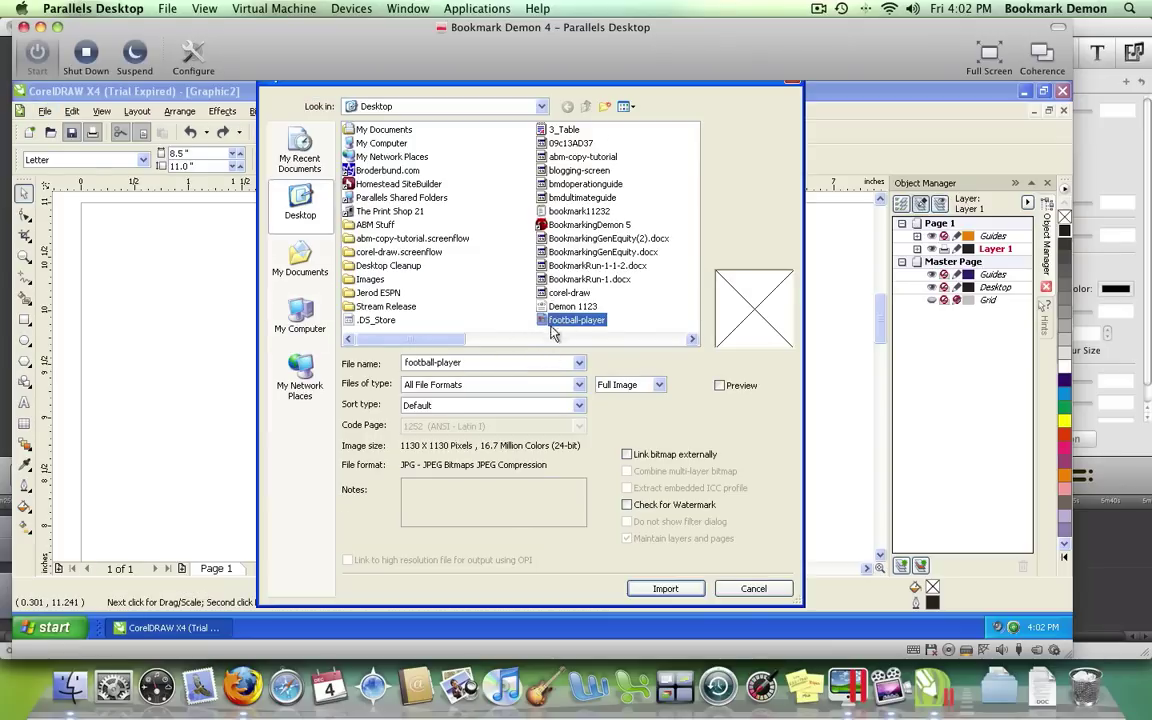
left_click(662, 589)
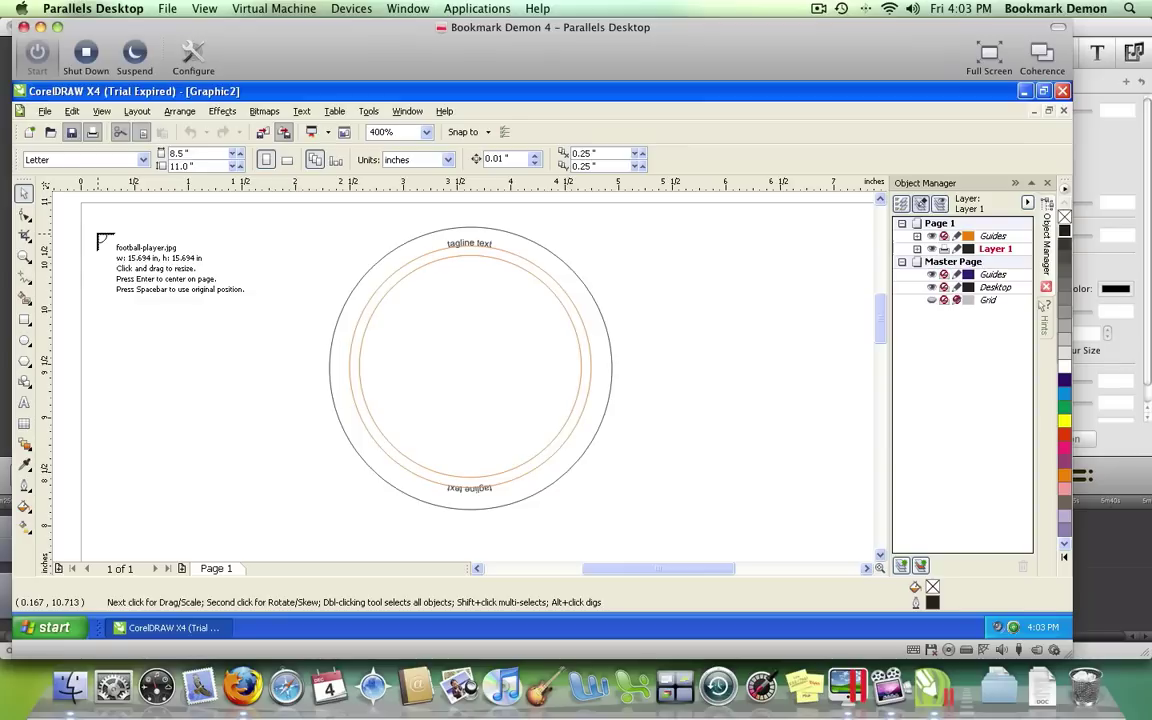
left_click_drag(93, 226, 395, 512)
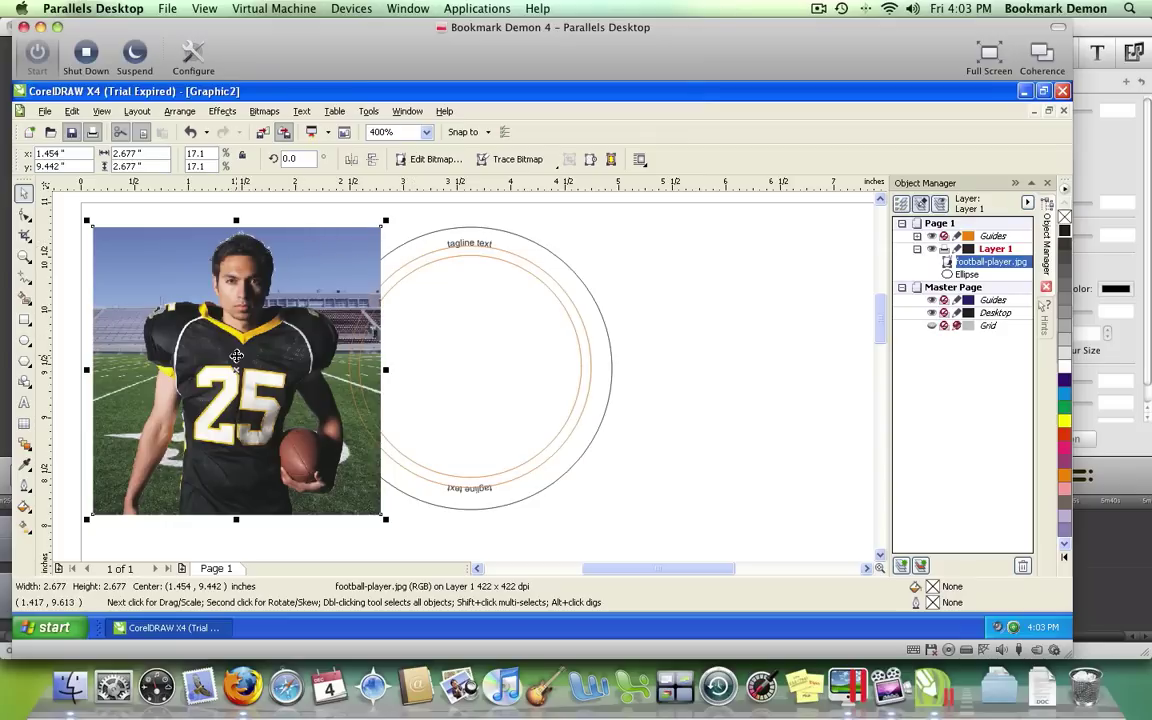
PowerClip the football-player photo inside the 2.625-inch circle using Place Inside Container
left_click(212, 320)
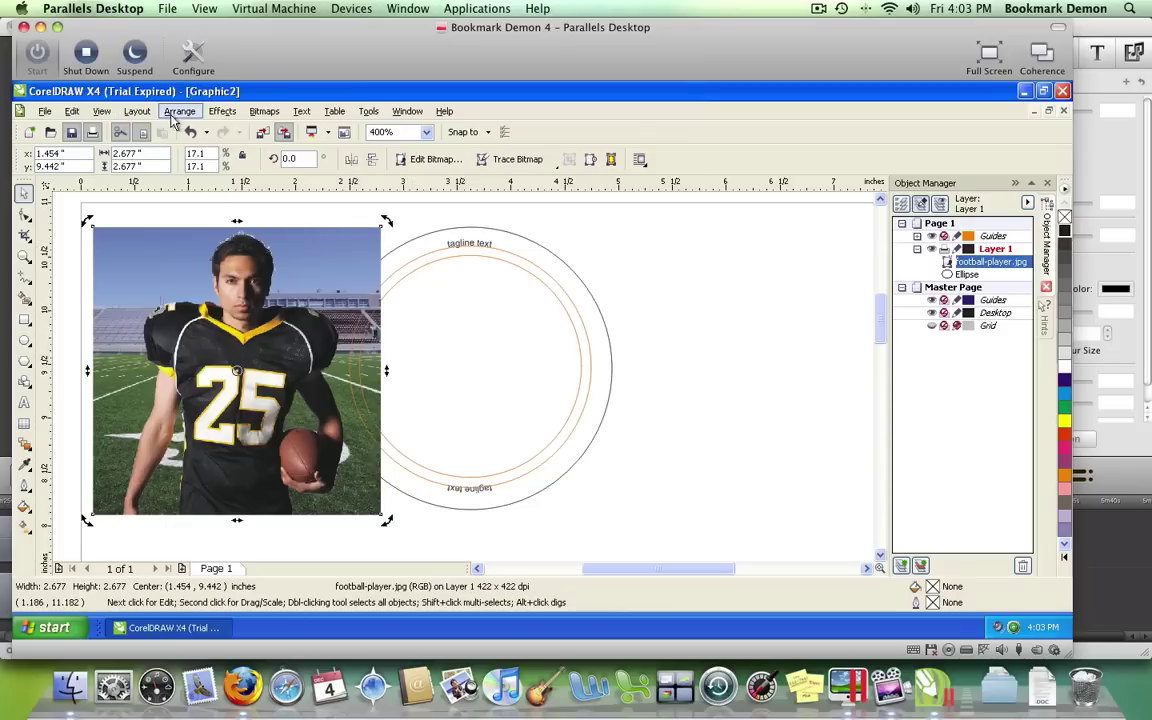
left_click(237, 116)
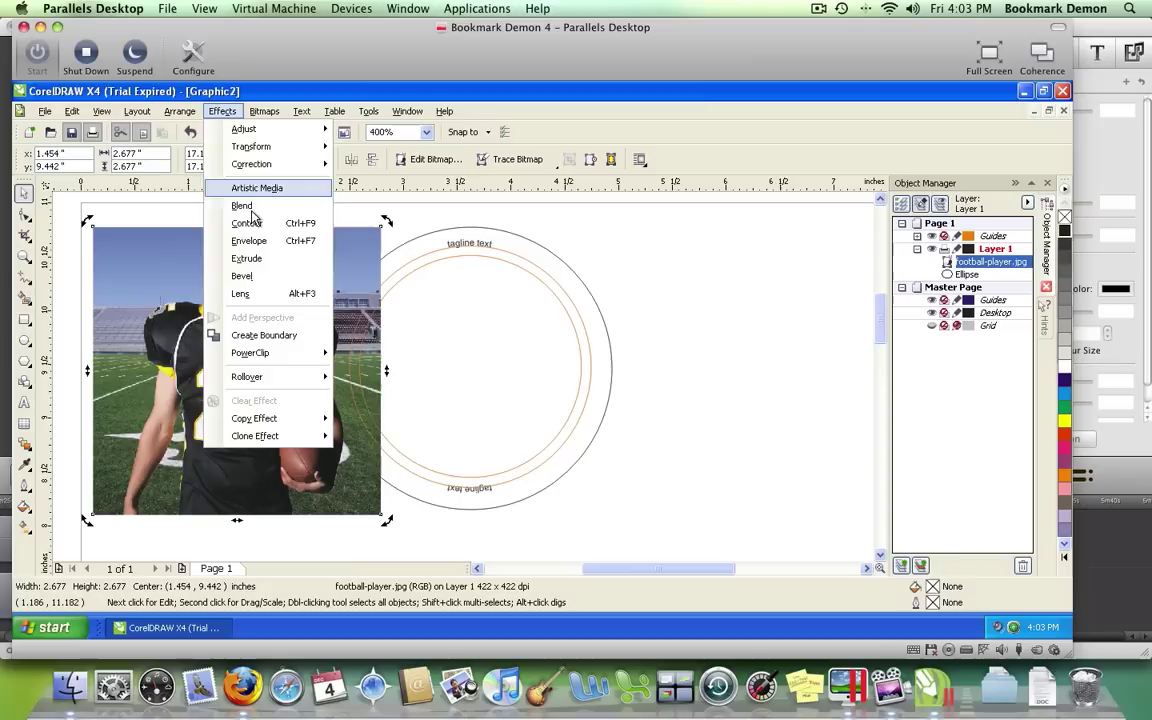
mouse_move(273, 359)
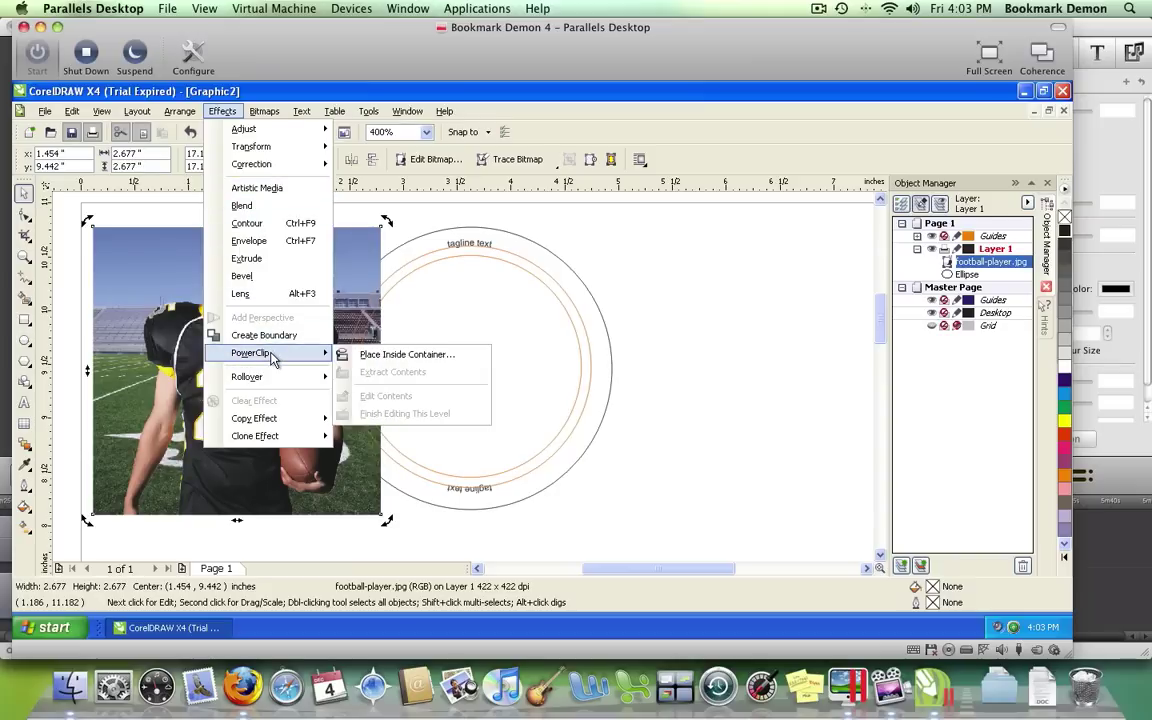
left_click(407, 357)
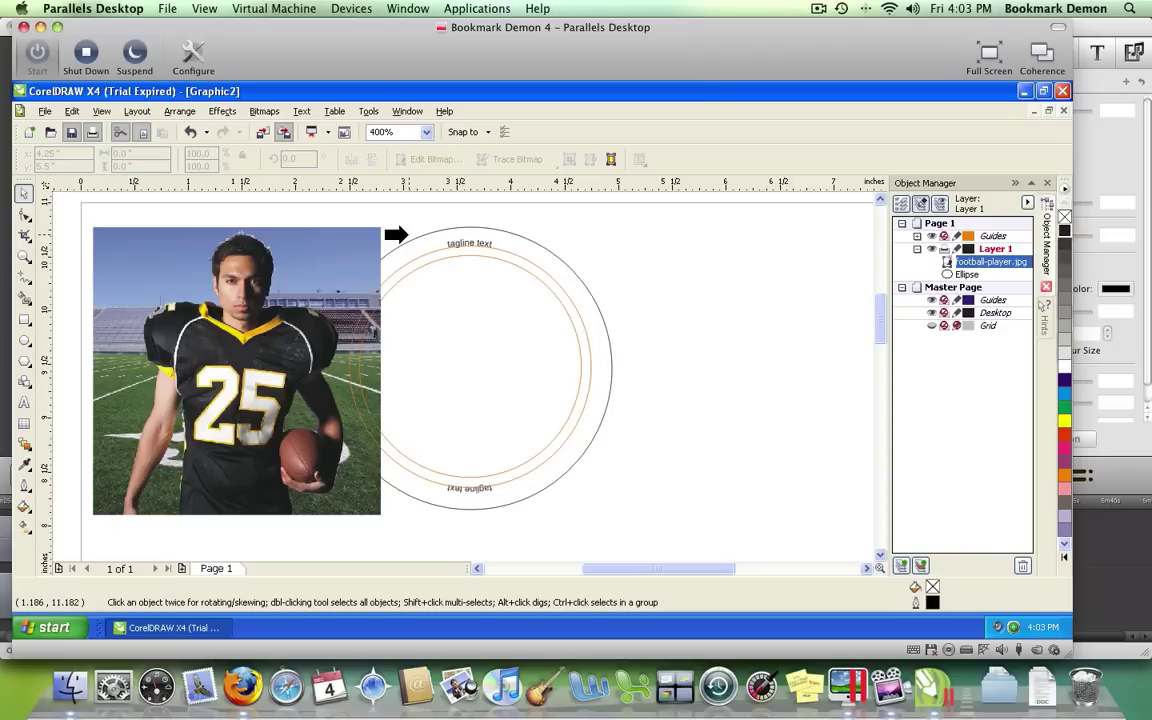
left_click(406, 245)
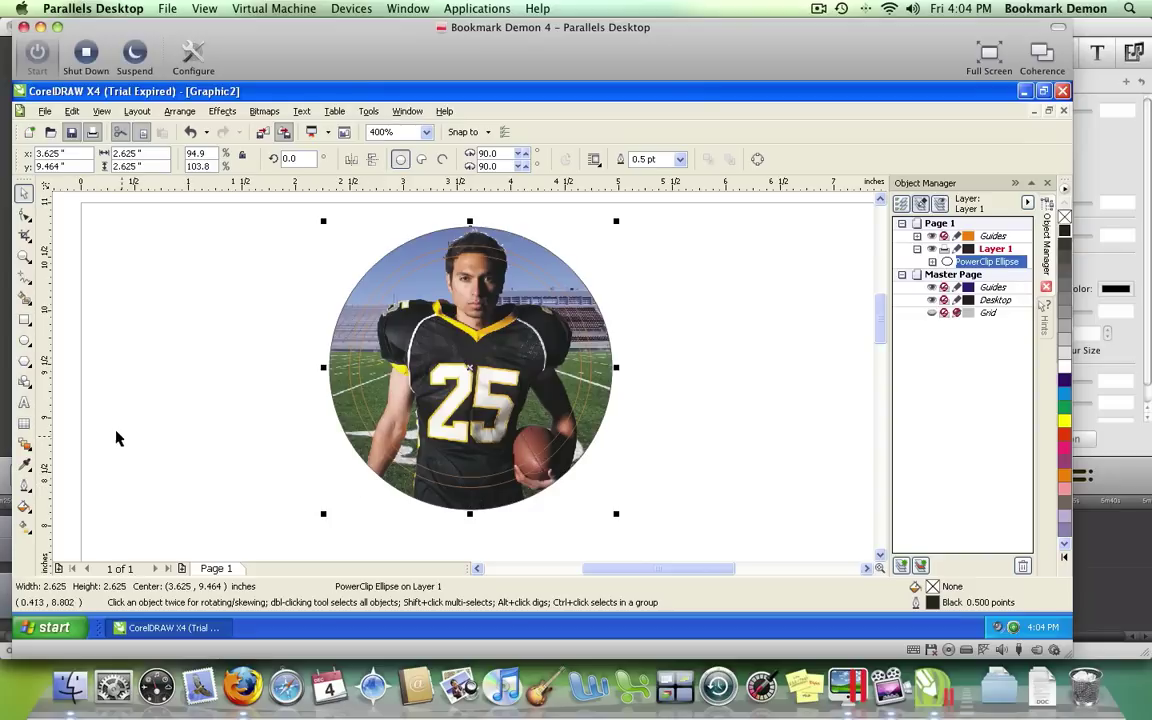
Type the phone number along the circle's top rim and fill it white
left_click(25, 403)
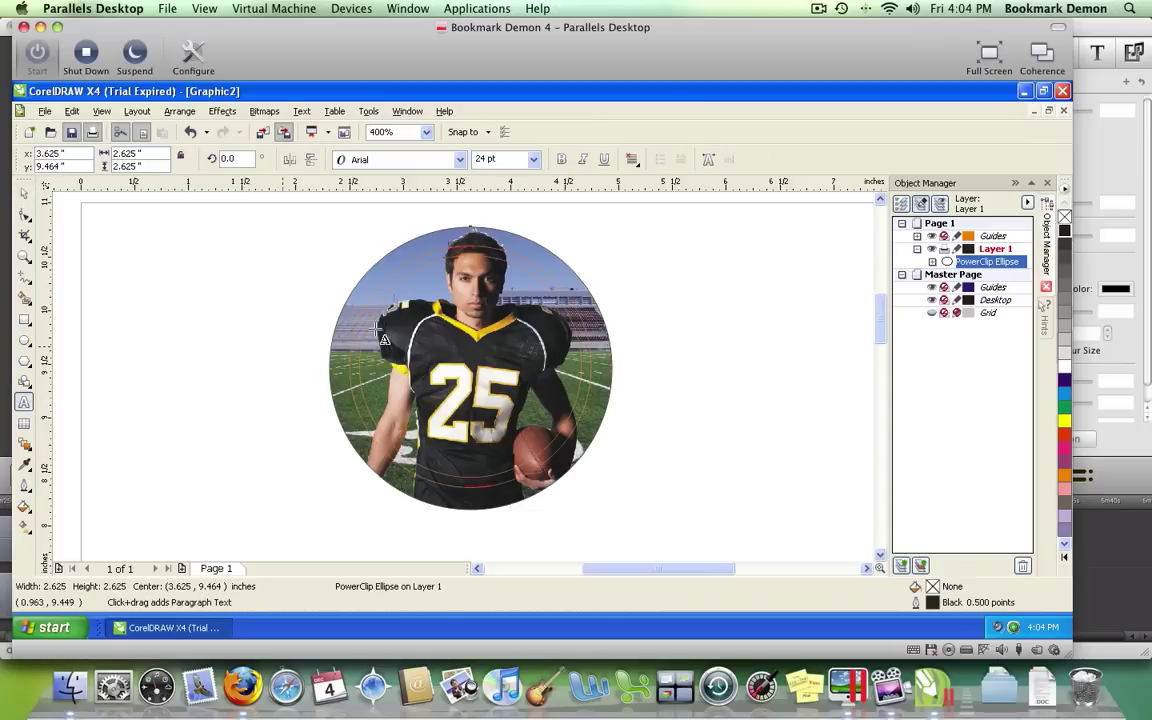
left_click(460, 242)
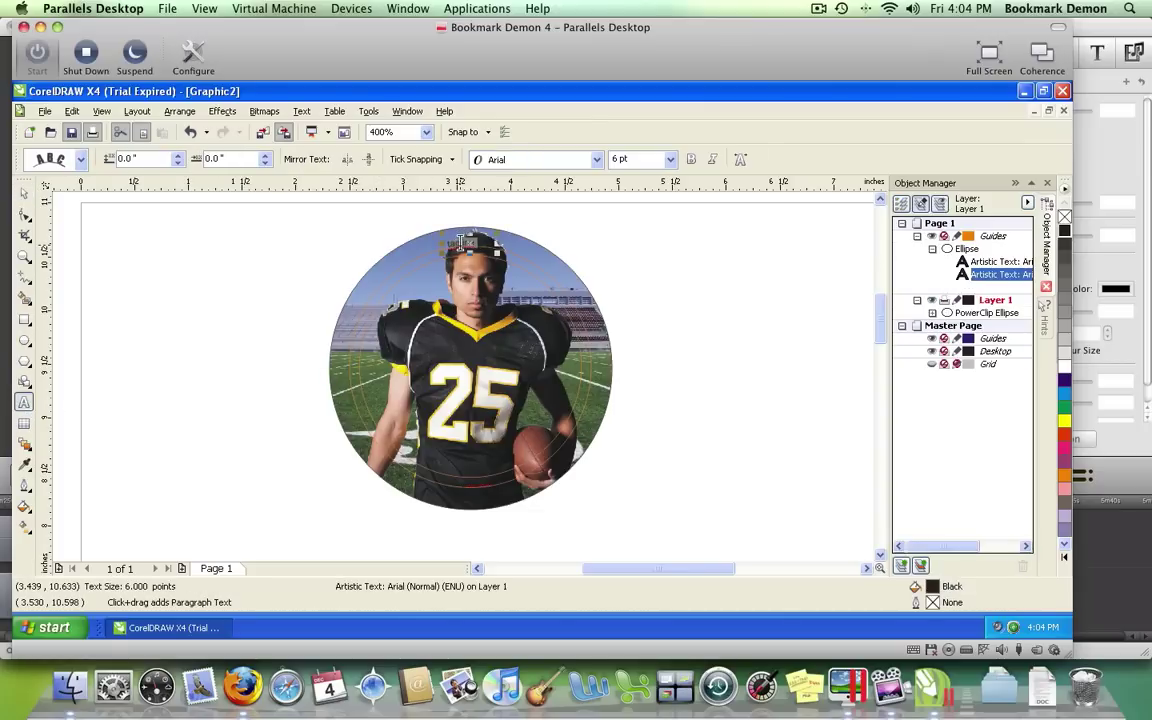
type("tagline text")
key("BackSpace")
key("BackSpace")
key("BackSpace")
key("BackSpace")
key("BackSpace")
key("BackSpace")
key("BackSpace")
key("BackSpace")
key("BackSpace")
key("BackSpace")
key("BackSpace")
key("BackSpace")
type("ta")
type("5-555-5555")
key("Escape")
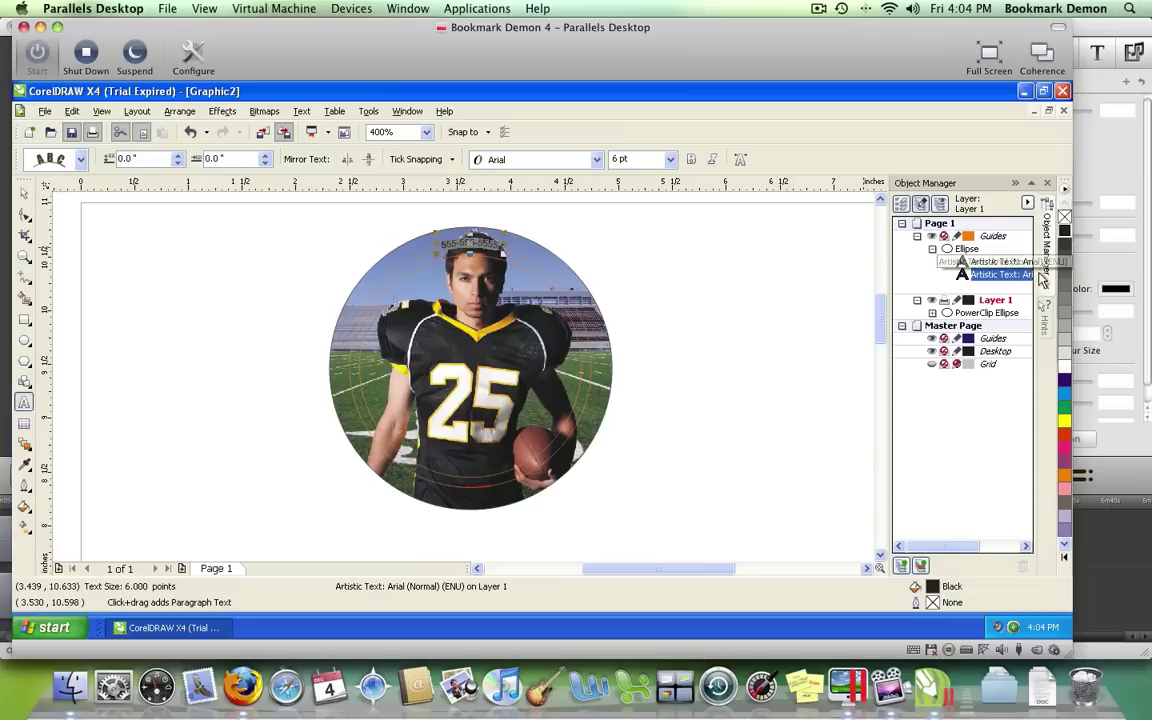
left_click(1063, 374)
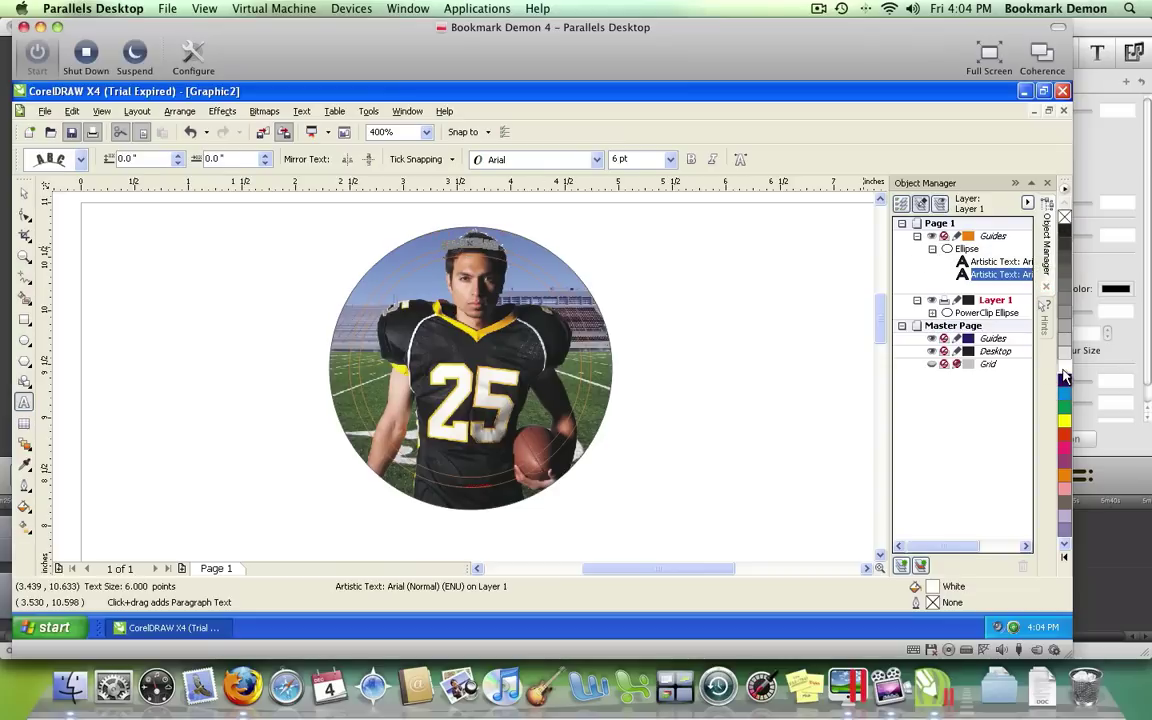
Replace the bottom rim placeholder text with the pasted web address and make it white
left_click(465, 243)
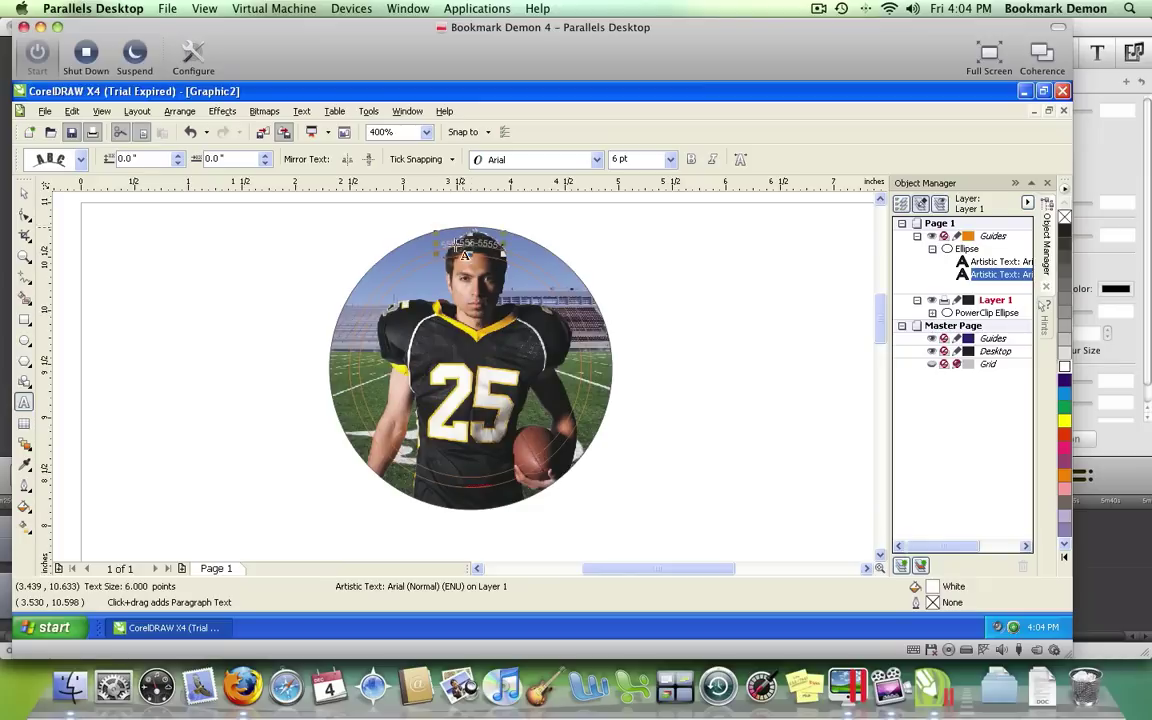
left_click(467, 488)
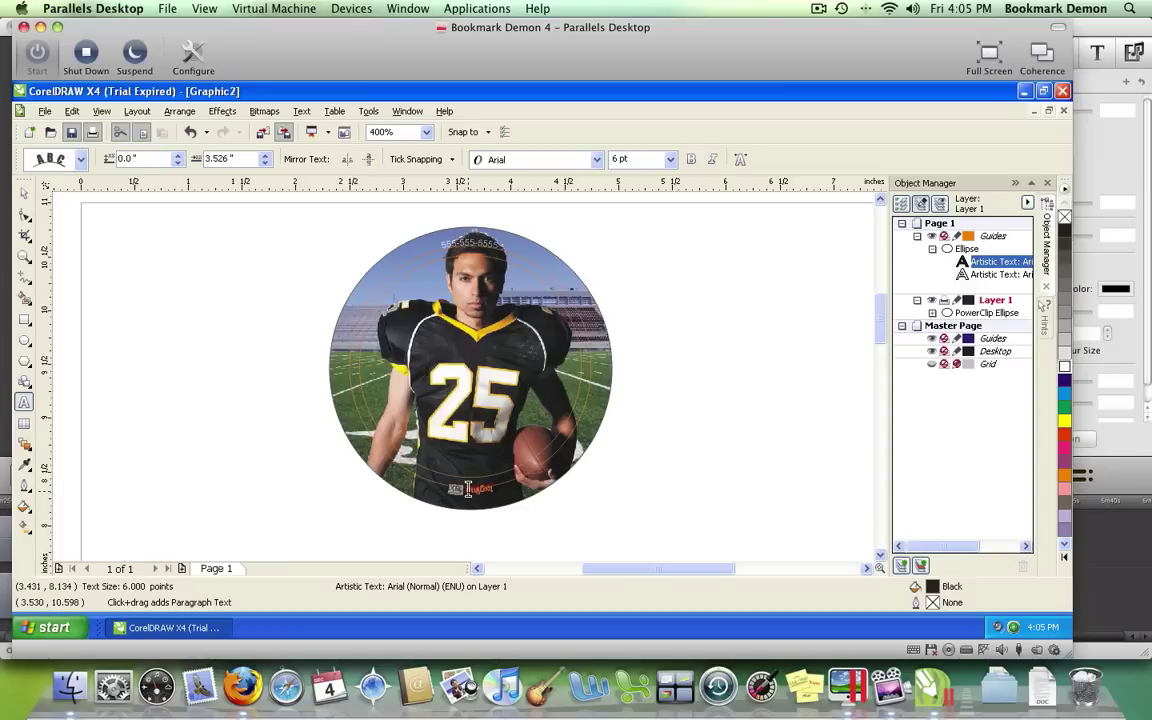
double_click(461, 489)
key("Delete")
key("ctrl+v")
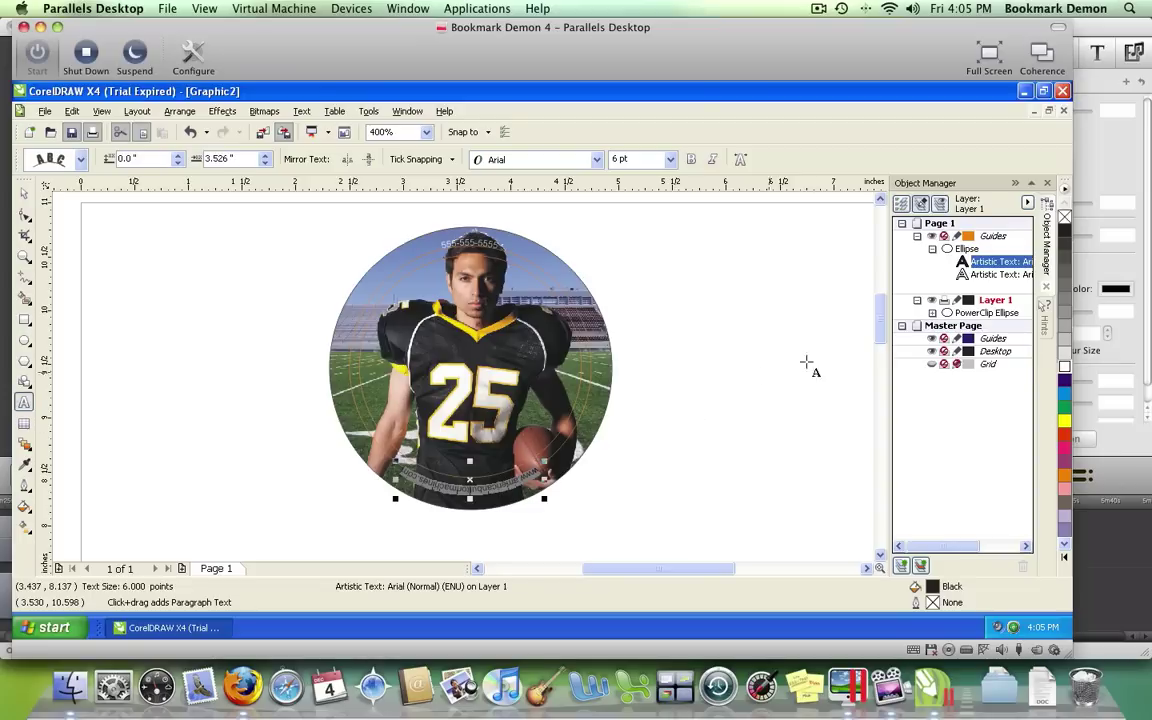
left_click(1064, 364)
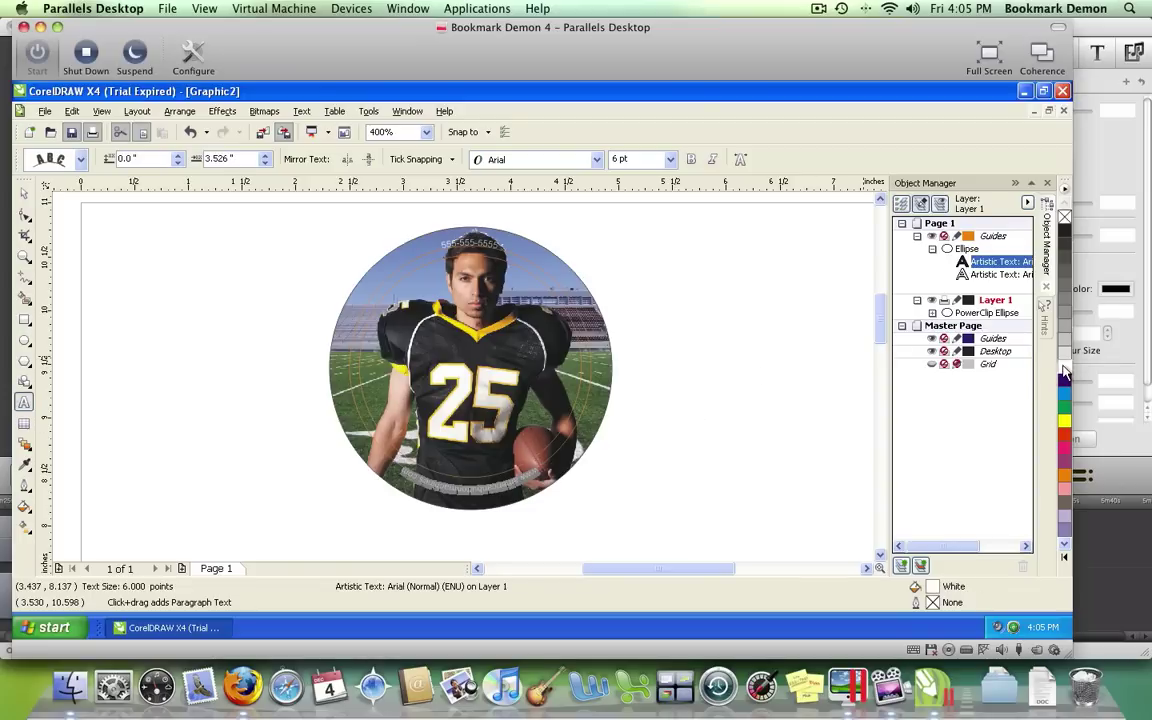
left_click(468, 488)
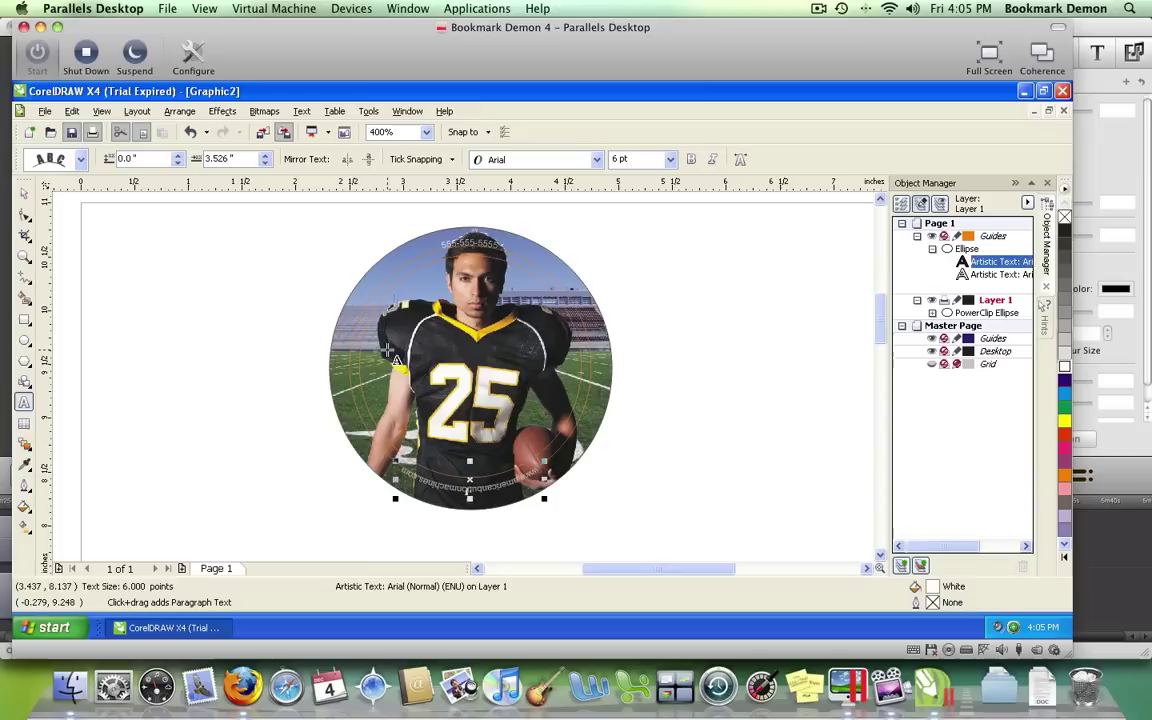
Add the word 'vikings' in 24 pt Arial over the player's chest, filled white
left_click(459, 348)
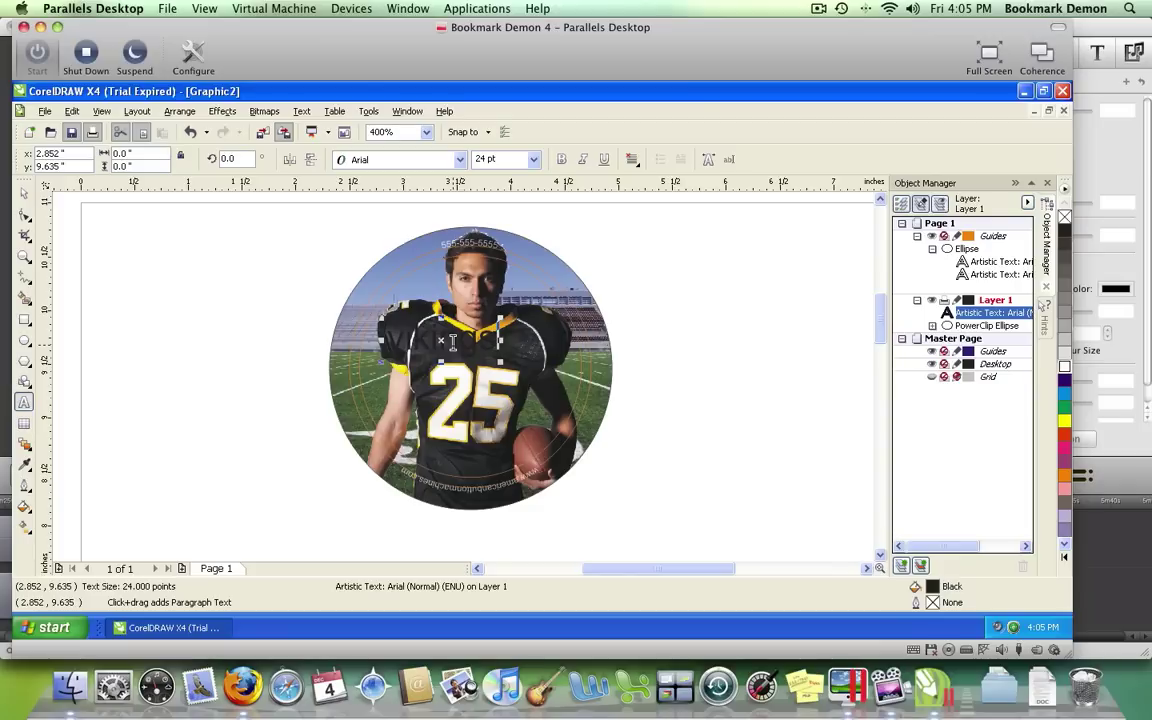
key("ctrl+v")
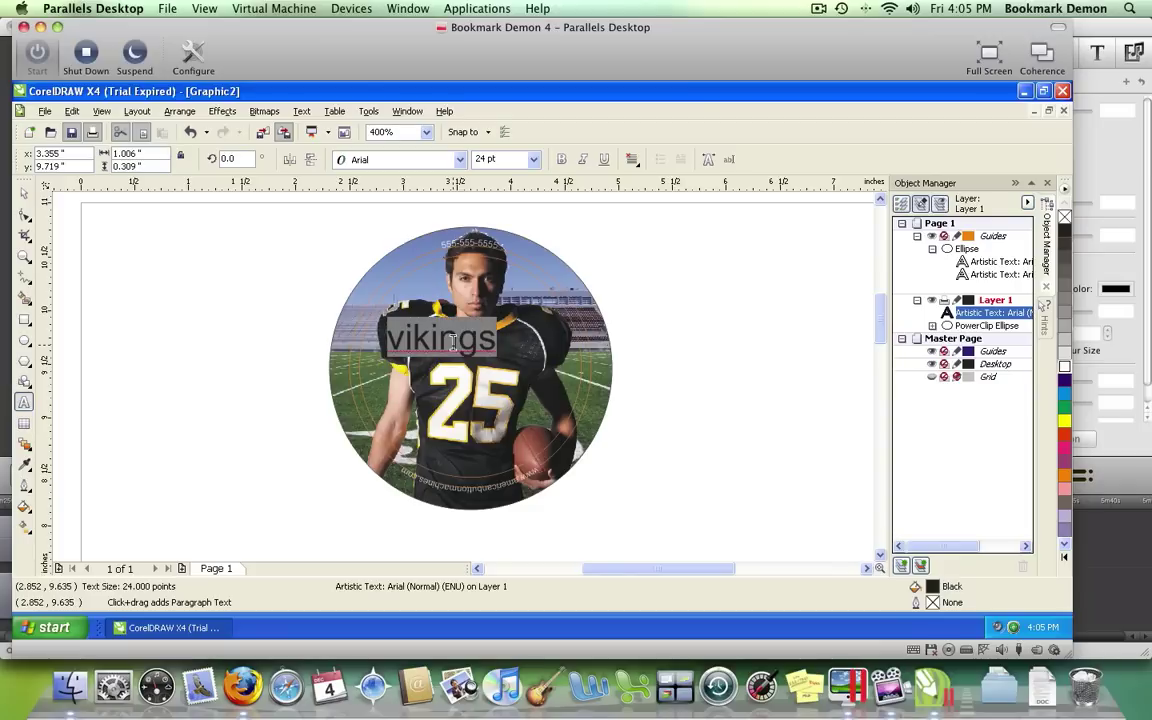
left_click(1063, 370)
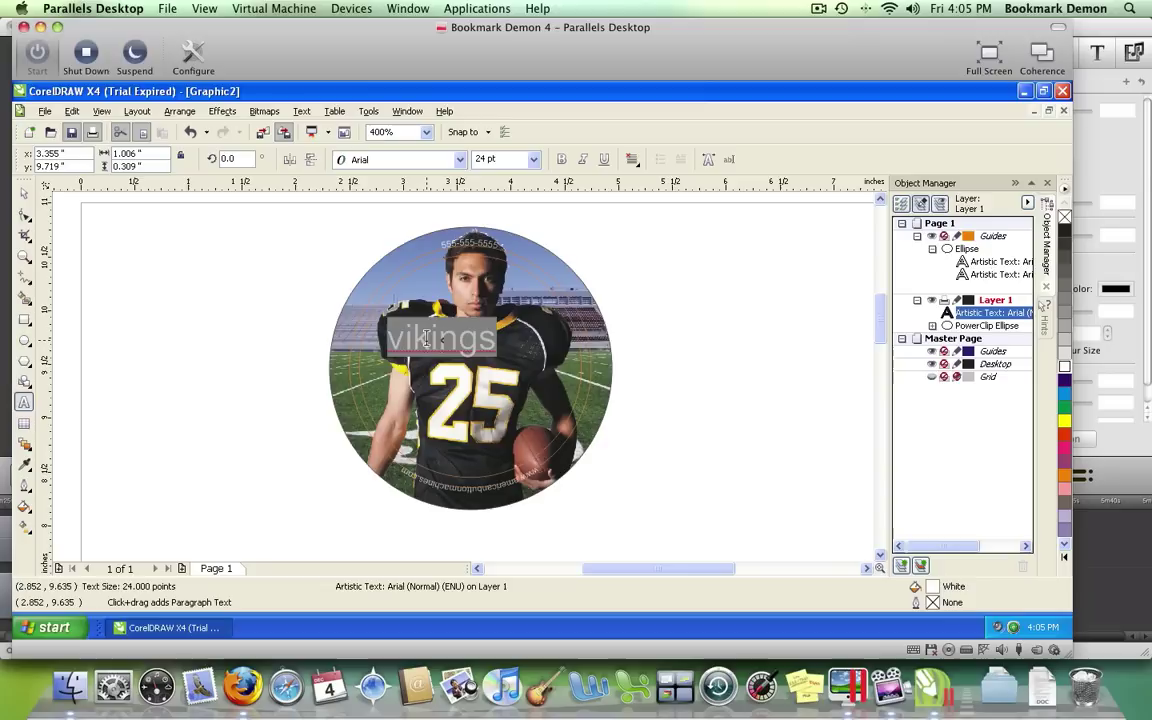
left_click(427, 338)
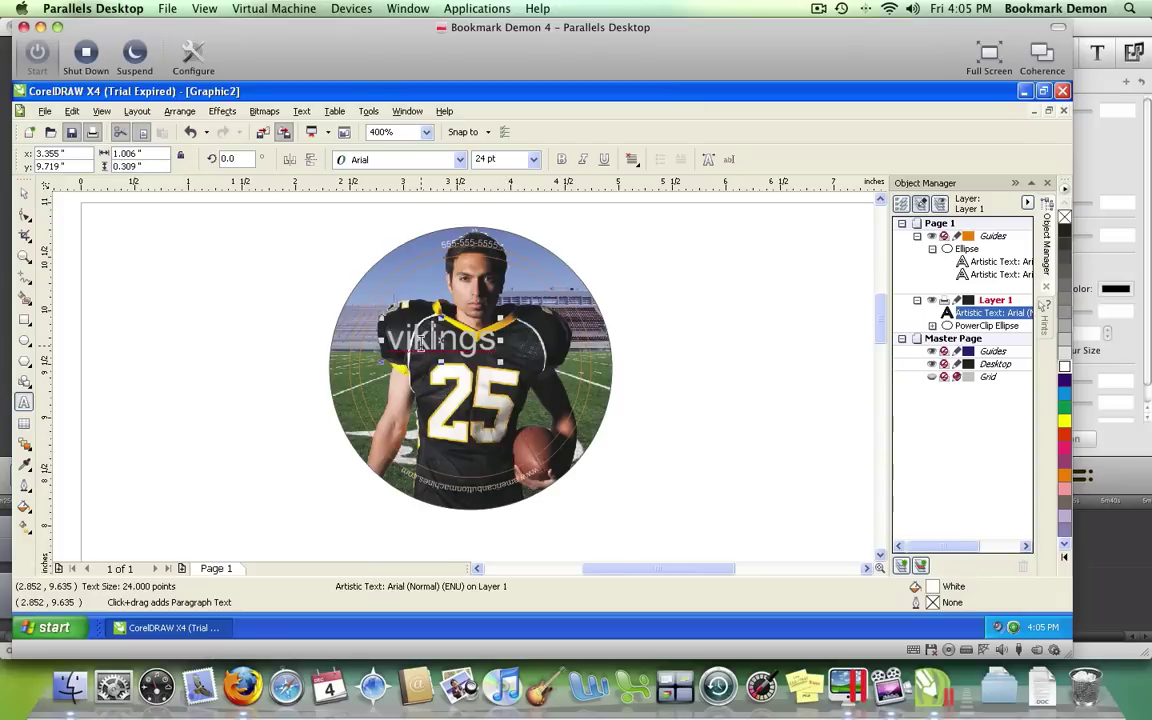
Fit 'vikings' to the circle's bottom edge and mirror it so it reads upright
double_click(421, 342)
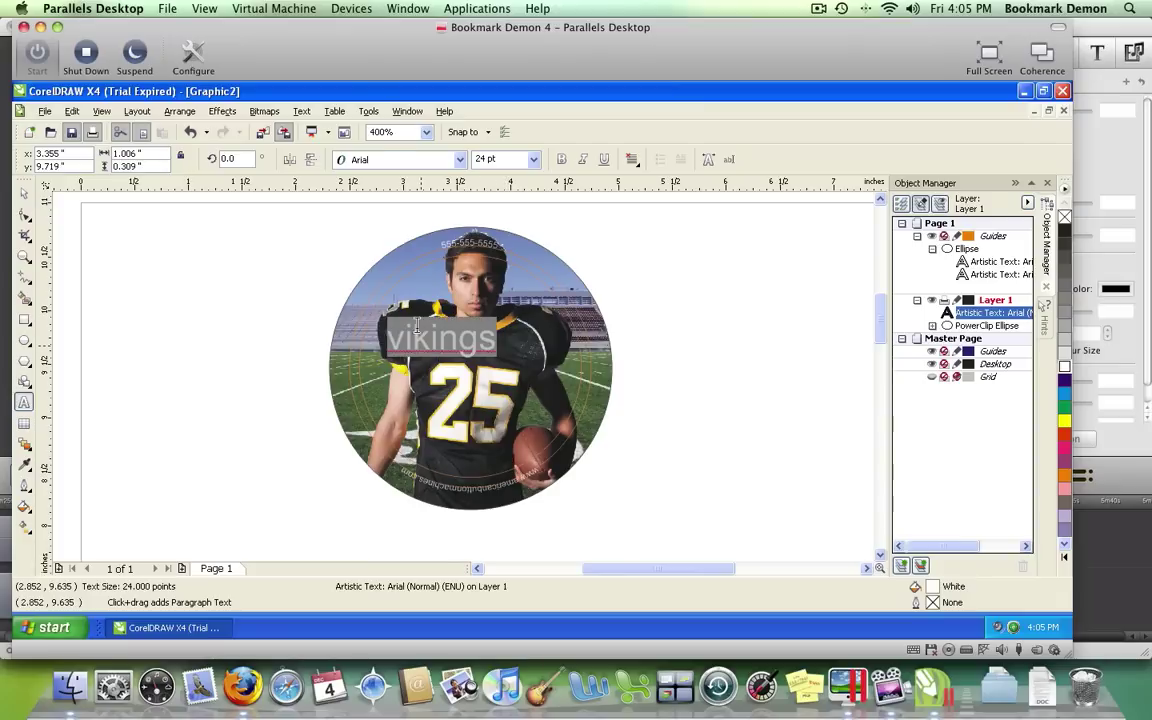
left_click(301, 112)
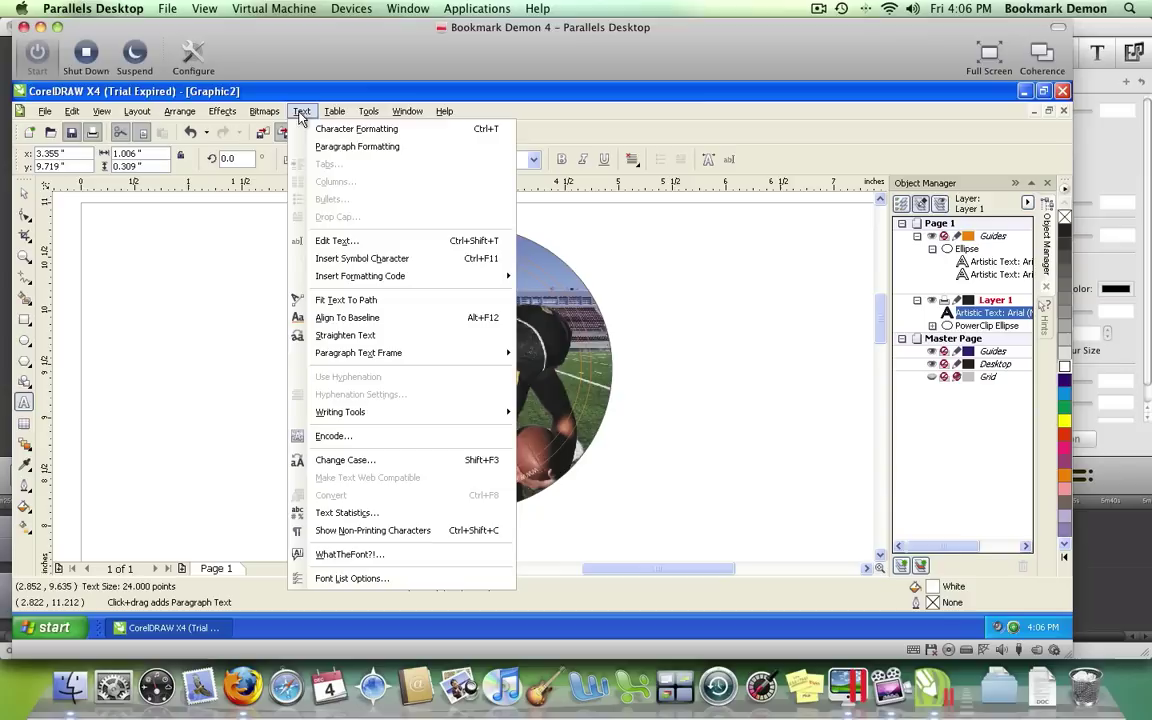
left_click(348, 301)
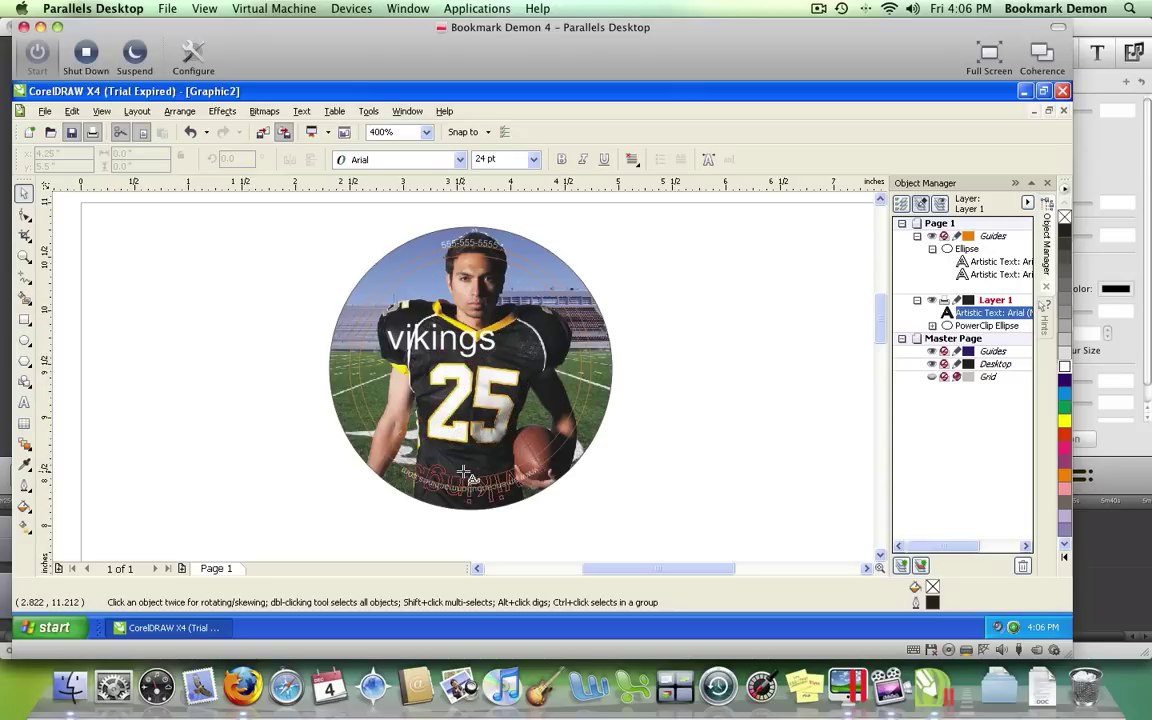
left_click(467, 475)
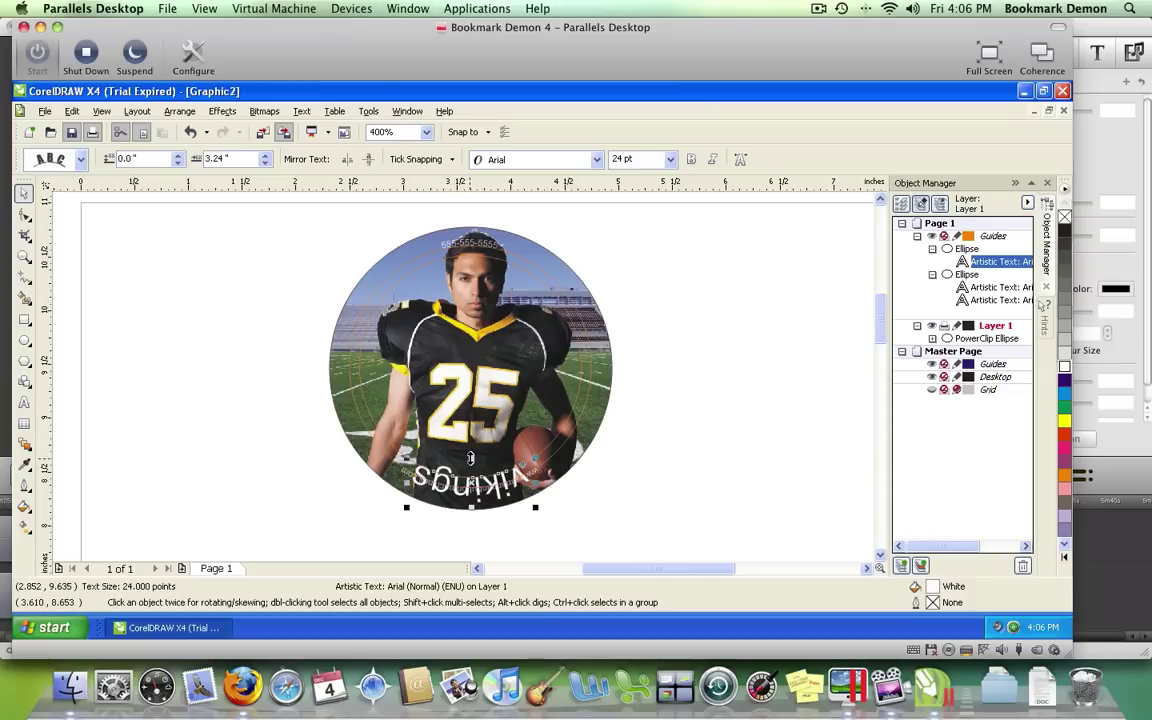
left_click(352, 163)
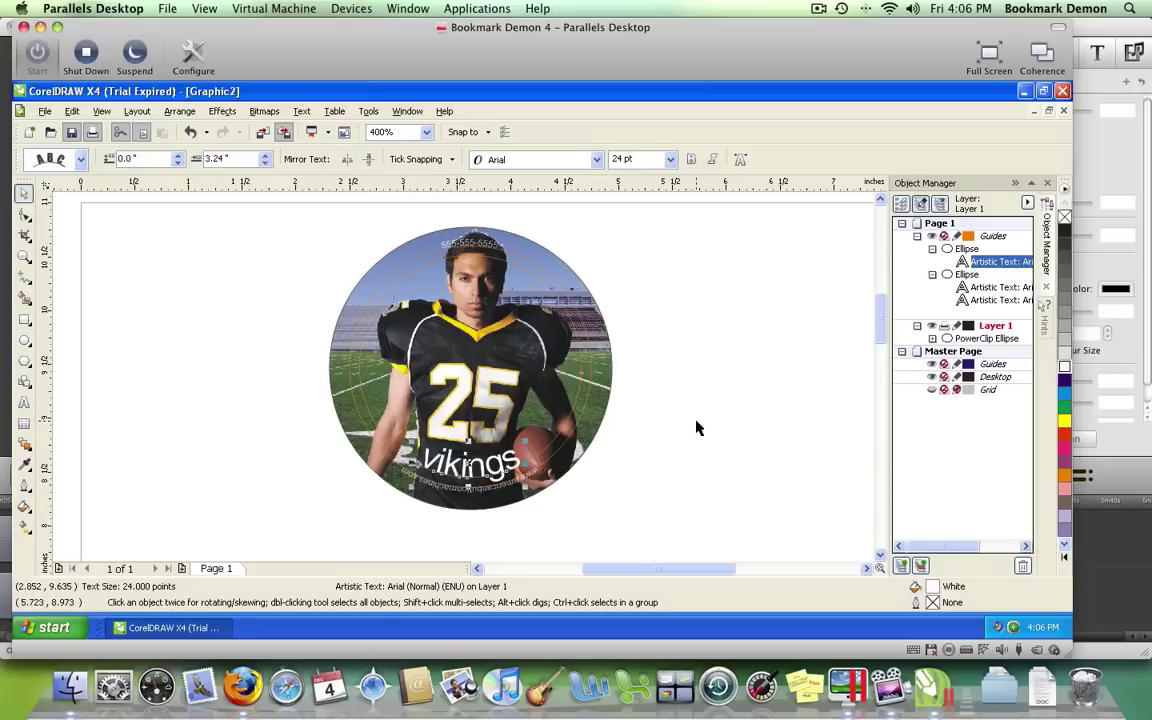
left_click(731, 348)
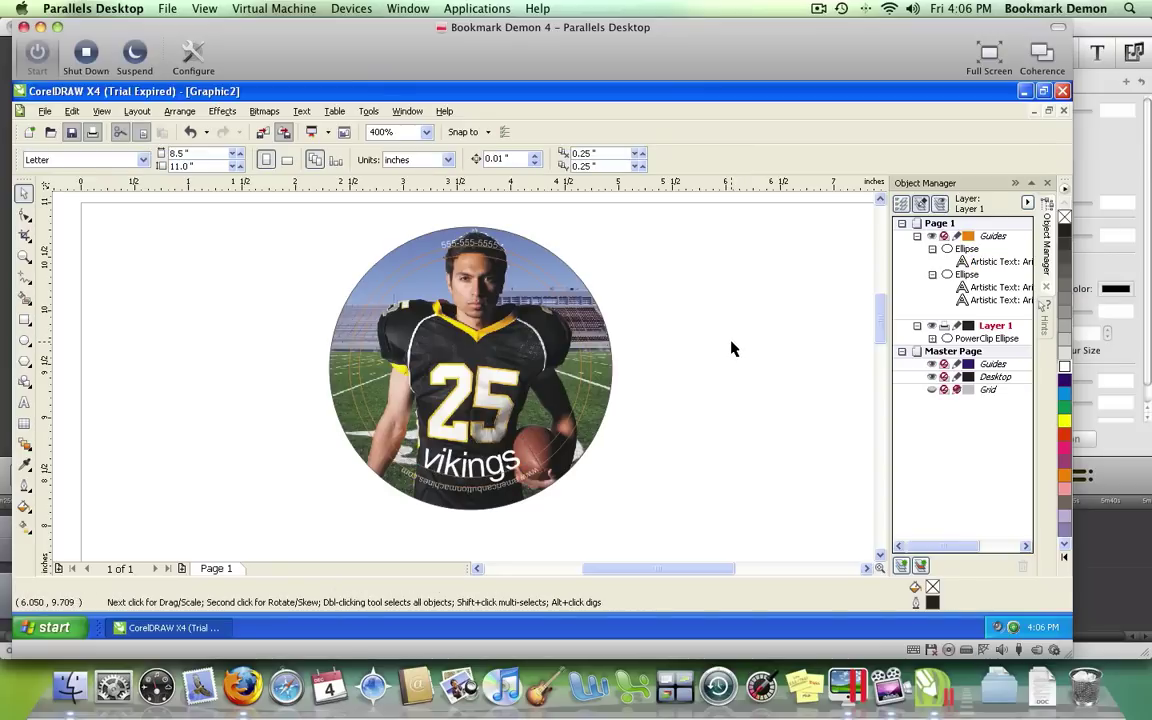